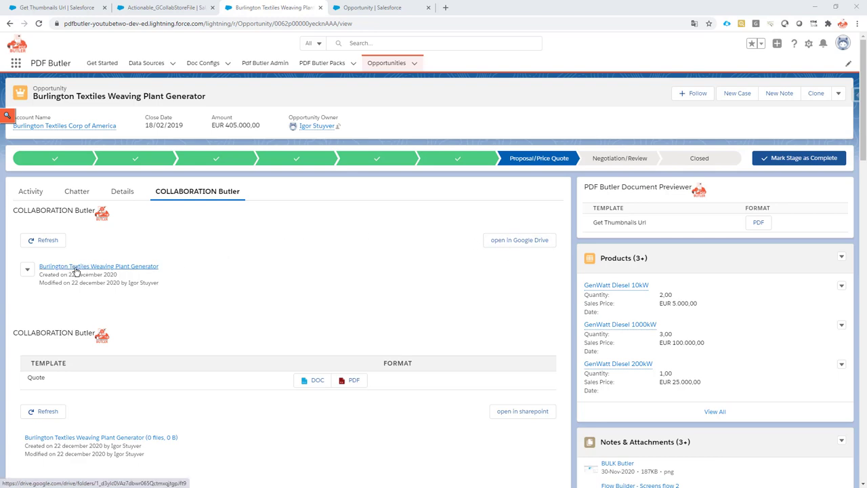
# Step: Open the opportunity's empty Burlington Textiles Weaving Plant Generator folder in Google Drive from COLLABORATION Butler
pyautogui.click(513, 243)
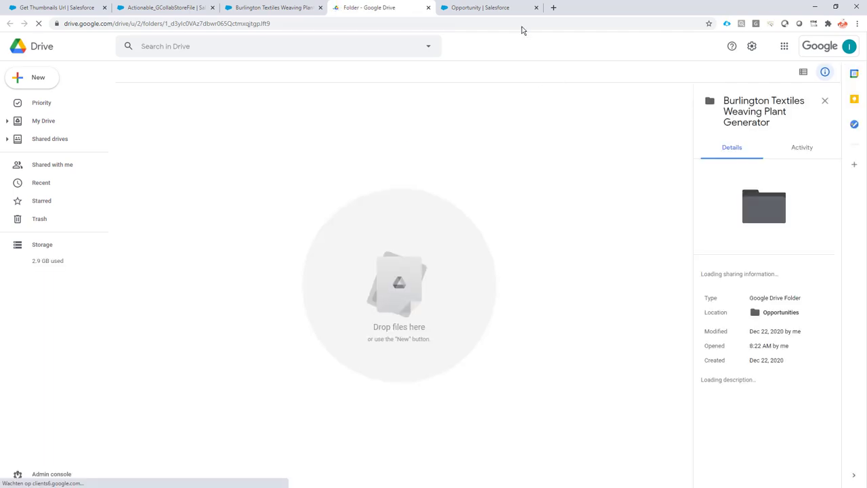
# Step: Review the Save To Path formula by highlighting Account Name, "/Opportunities/" and Name
pyautogui.click(493, 14)
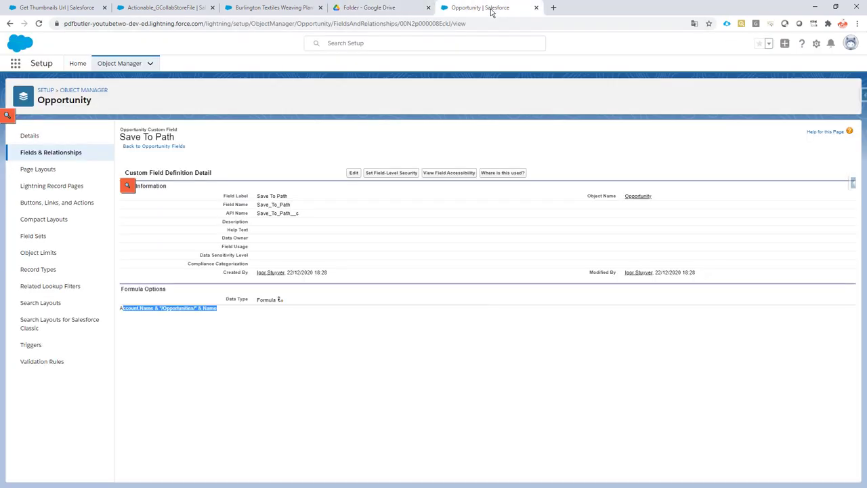
pyautogui.click(224, 317)
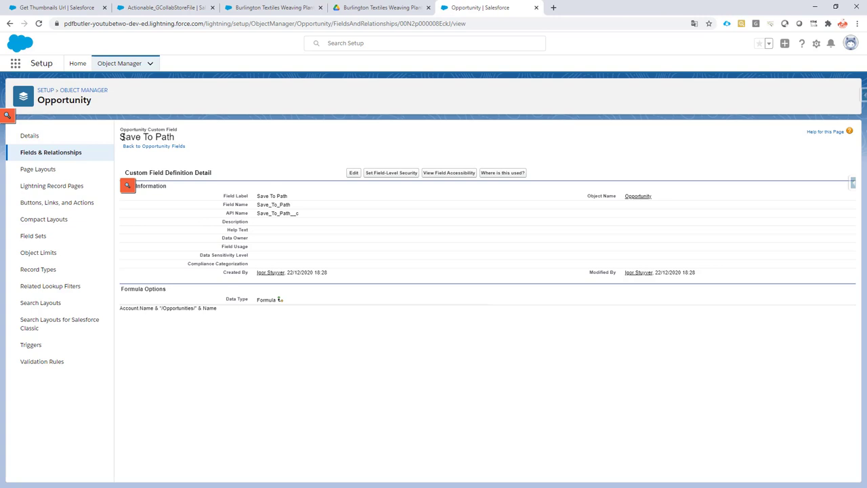
pyautogui.moveTo(137, 137); pyautogui.dragTo(180, 141)
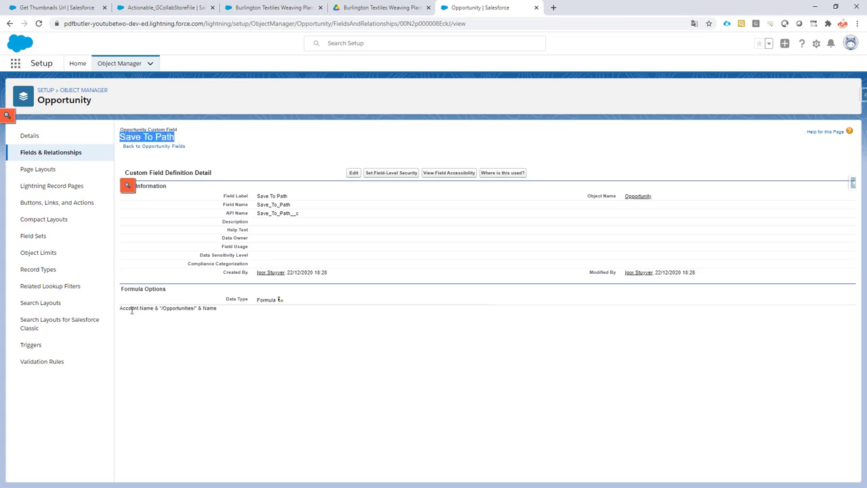
pyautogui.moveTo(119, 308); pyautogui.dragTo(157, 308)
pyautogui.click(169, 309)
pyautogui.doubleClick(170, 308)
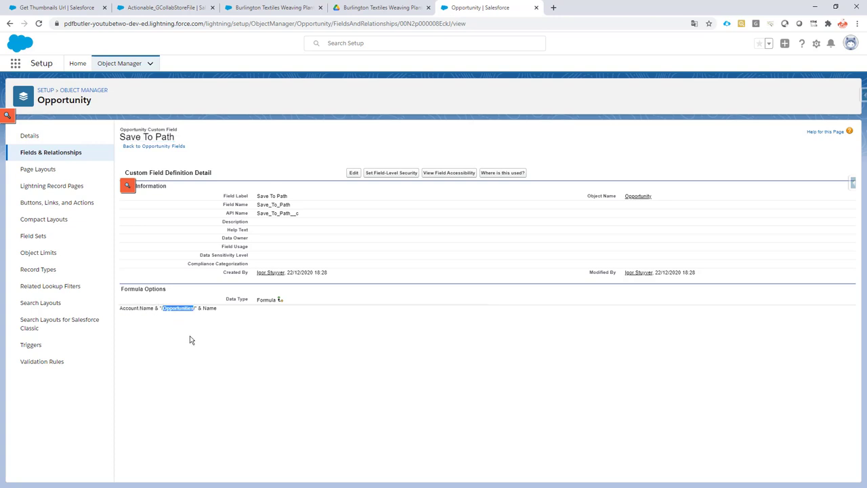
pyautogui.tripleClick(210, 311)
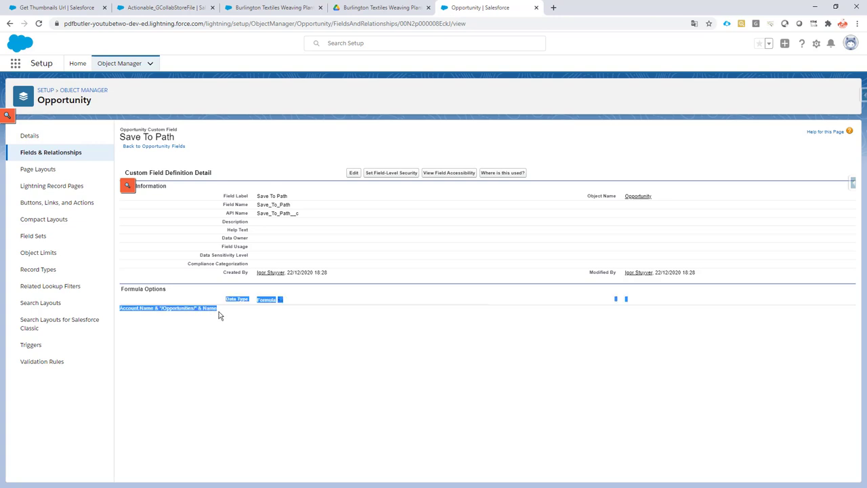
pyautogui.click(217, 312)
pyautogui.doubleClick(213, 308)
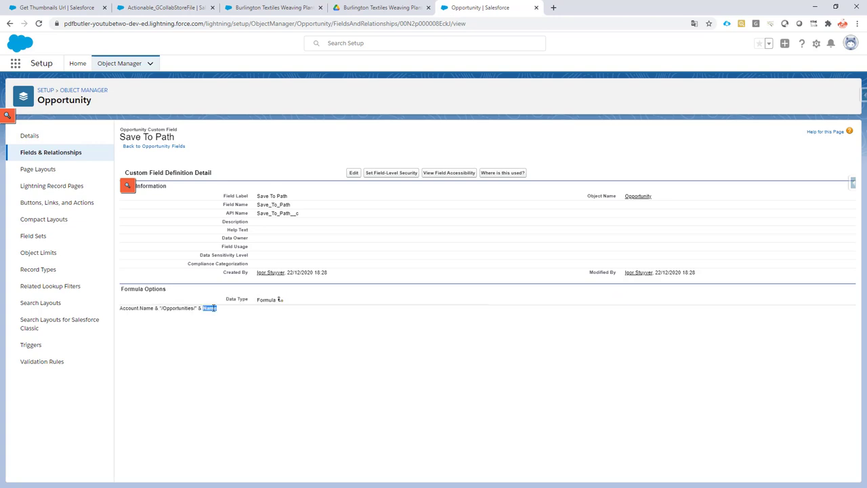
# Step: On the opportunity's Details, highlight the account, Opportunities and opportunity-name parts of Save To Path
pyautogui.click(260, 8)
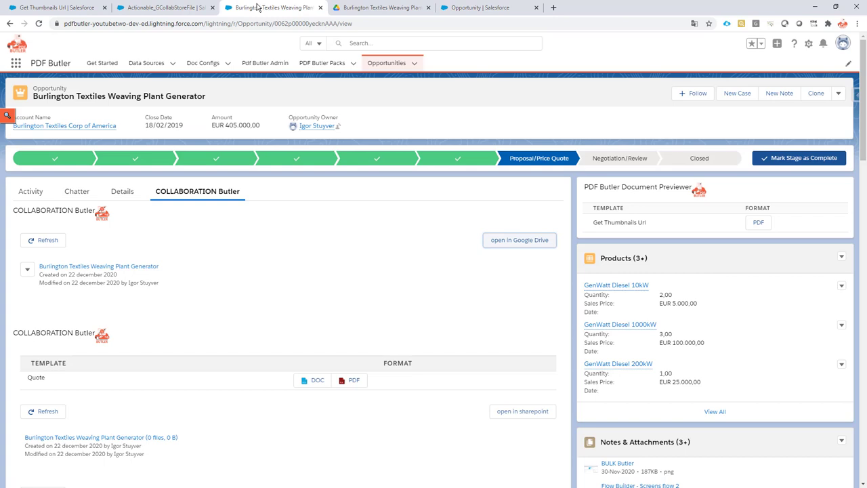
pyautogui.click(122, 192)
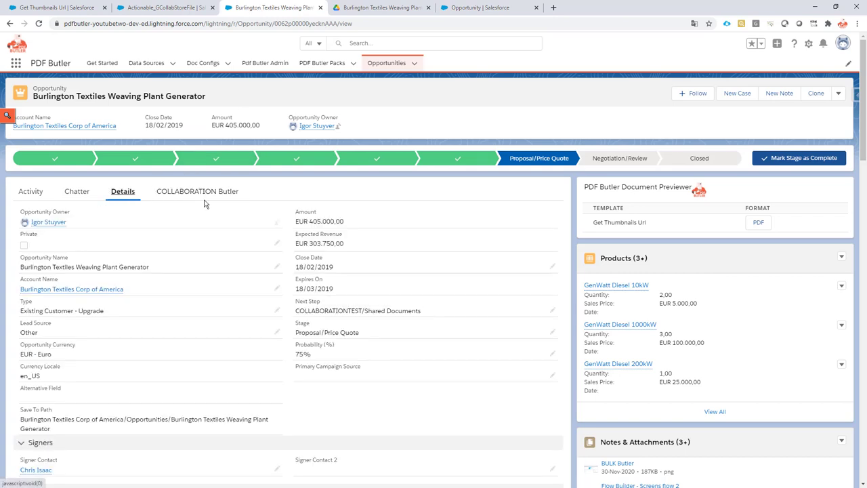
pyautogui.scroll(-1, 37, 405)
pyautogui.moveTo(21, 373); pyautogui.dragTo(116, 374)
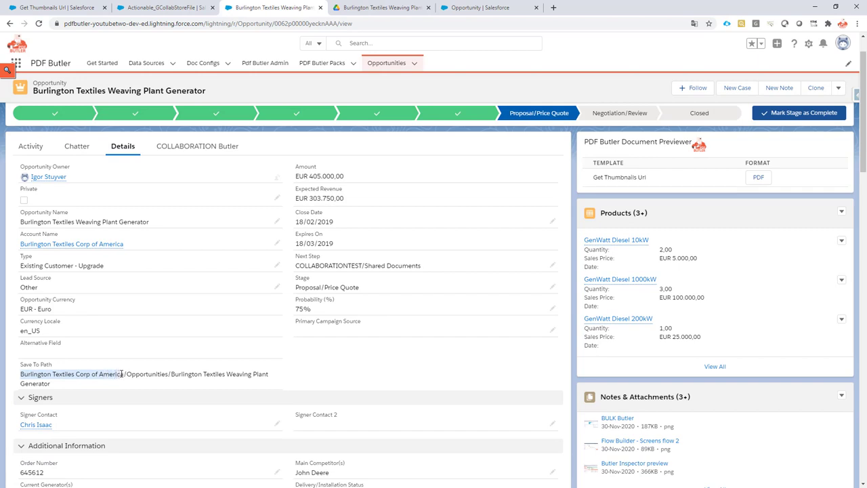
pyautogui.doubleClick(138, 374)
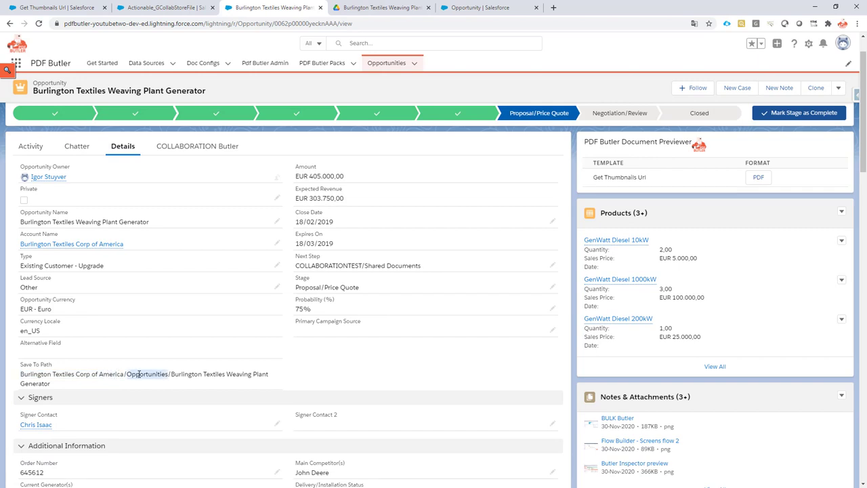
pyautogui.click(173, 373)
pyautogui.moveTo(172, 385); pyautogui.dragTo(56, 386)
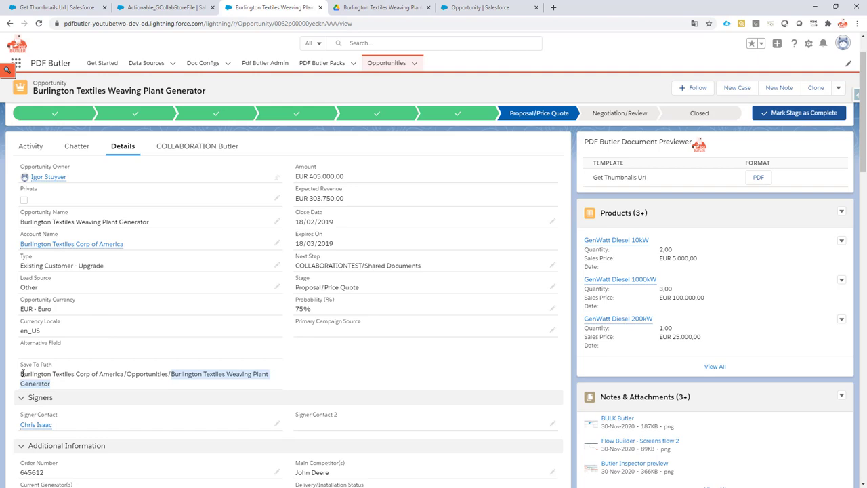
pyautogui.moveTo(23, 373); pyautogui.dragTo(54, 384)
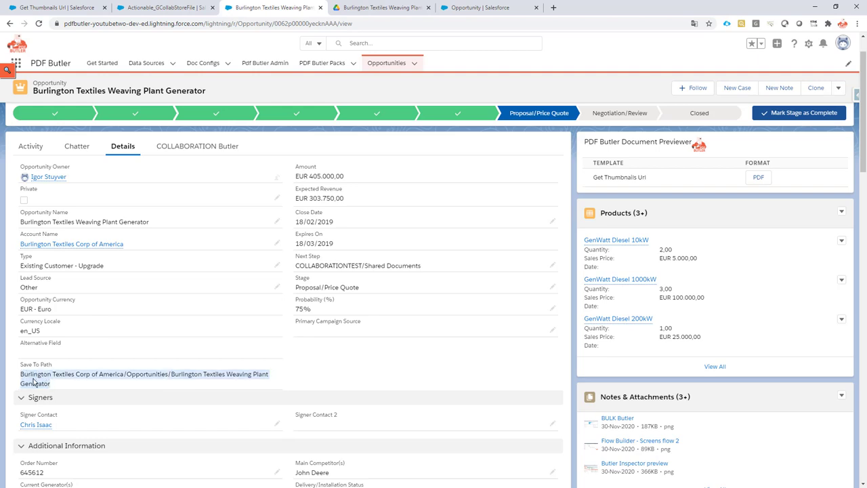
# Step: In Drive, browse Youtube > Accounts > Burlington Textiles Corp of America > Opportunities to the opportunity folder
pyautogui.click(378, 8)
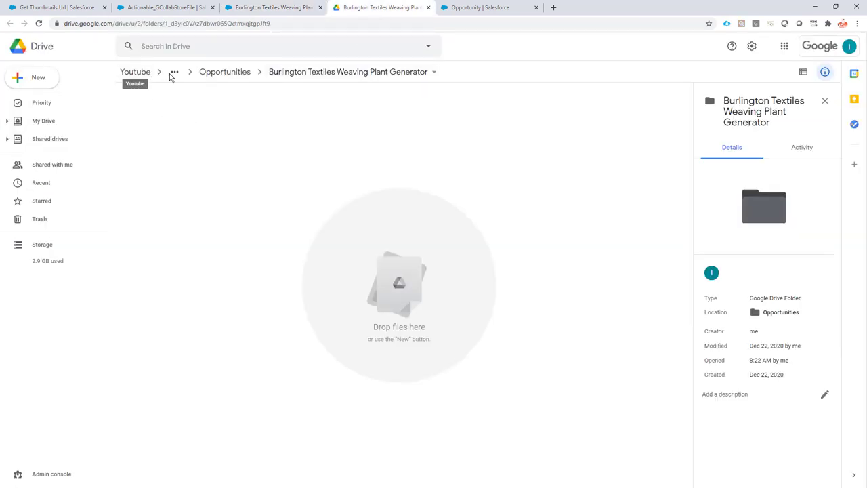
pyautogui.click(8, 139)
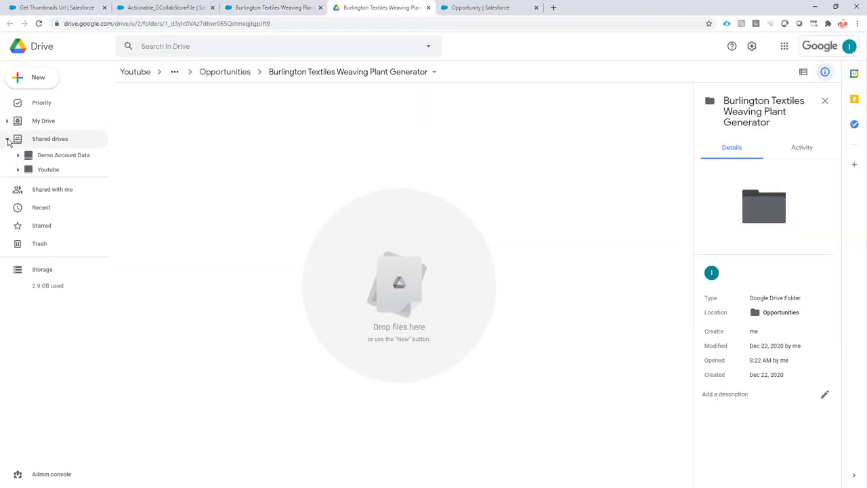
pyautogui.click(19, 170)
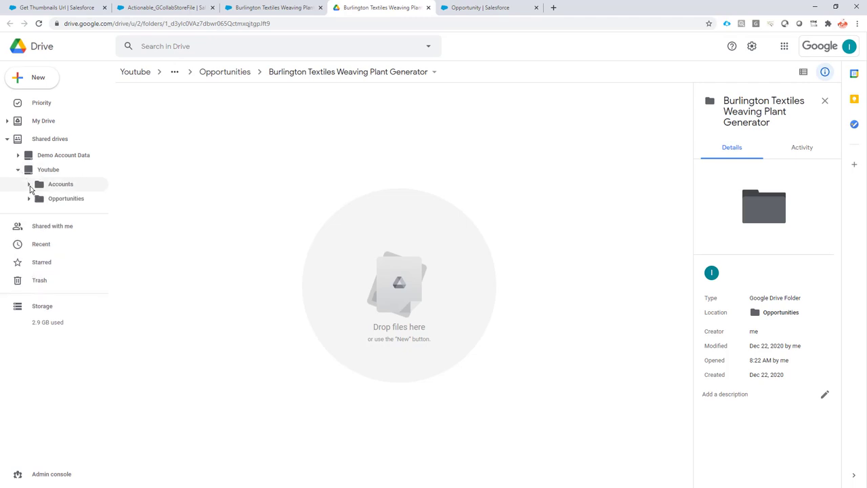
pyautogui.click(29, 185)
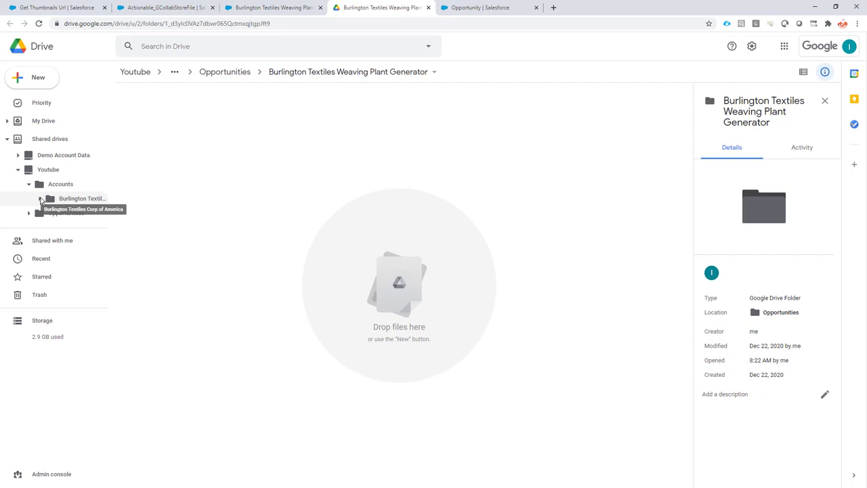
pyautogui.click(40, 199)
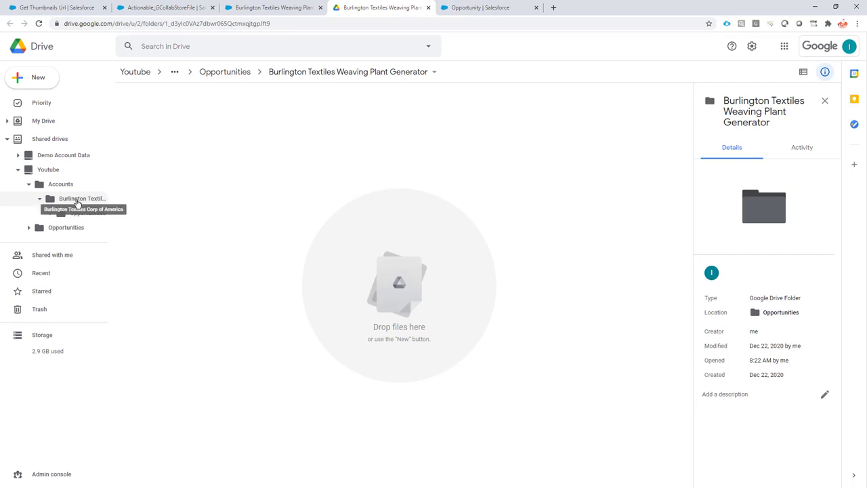
pyautogui.click(51, 213)
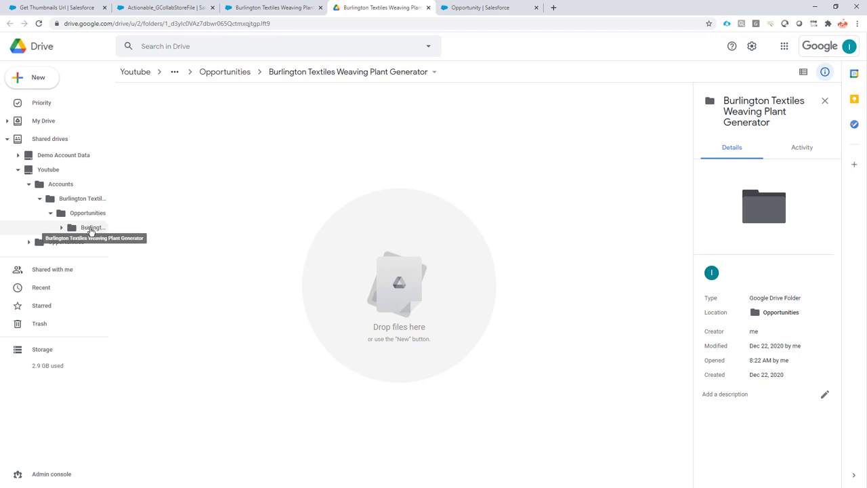
pyautogui.click(91, 229)
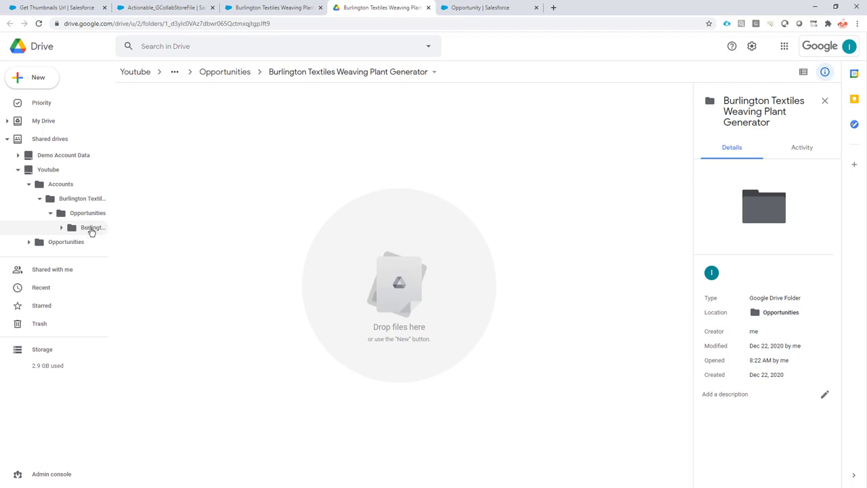
pyautogui.click(285, 8)
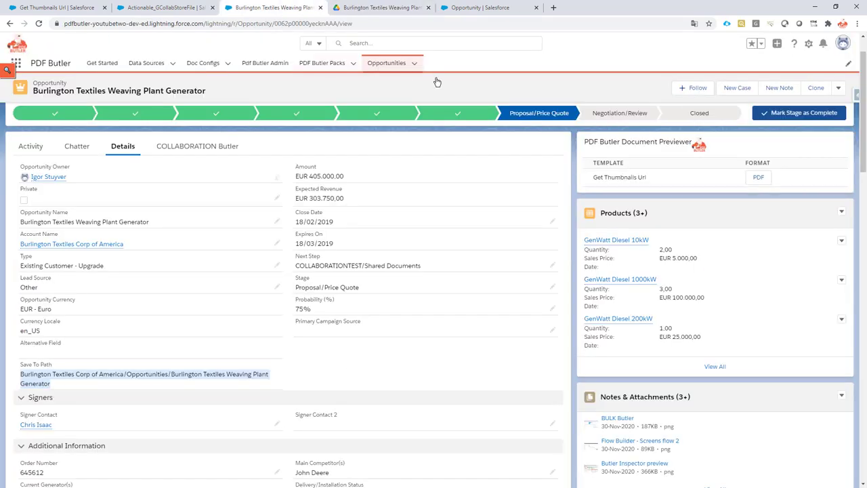
# Step: Edit the opportunity record page in Lightning App Builder and select the COLLABORATION Butler component
pyautogui.click(808, 44)
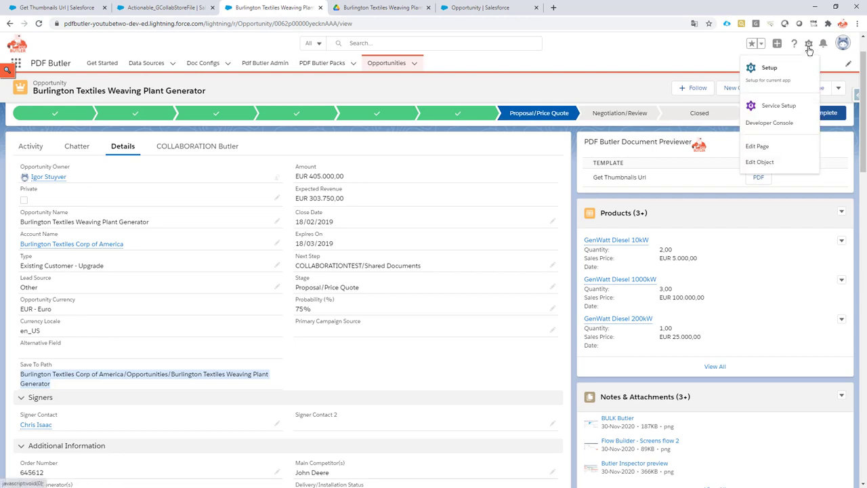
pyautogui.click(768, 148)
pyautogui.click(768, 148)
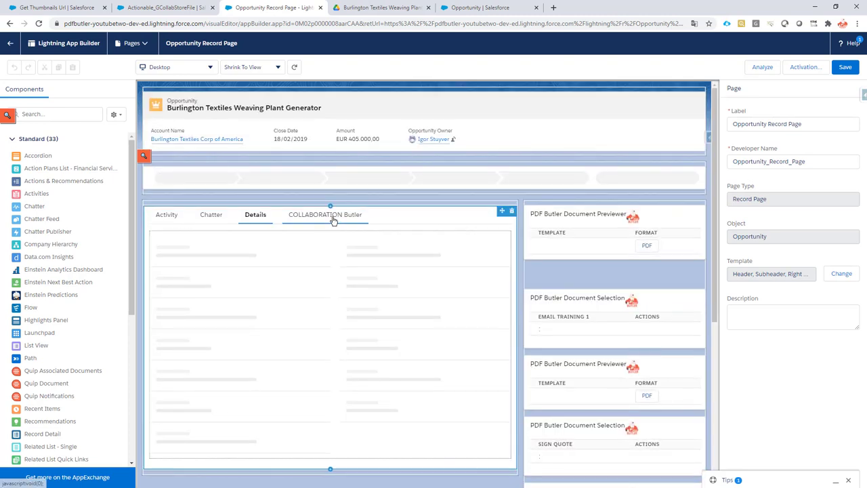
pyautogui.click(333, 219)
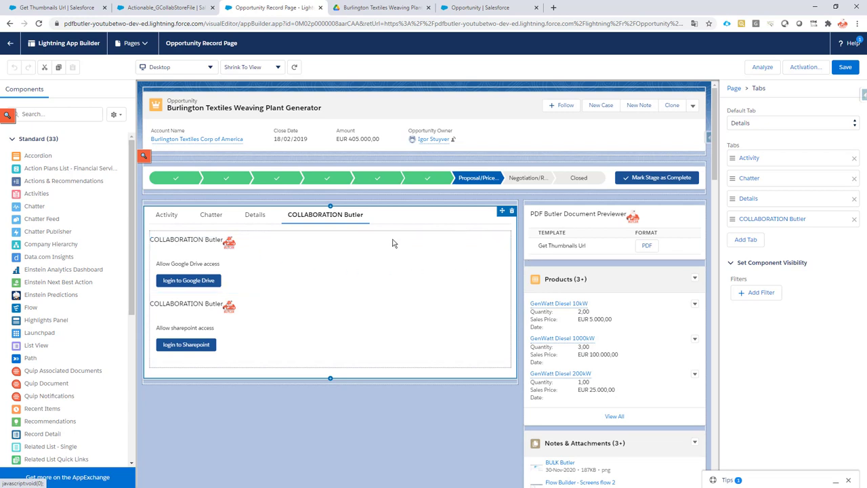
pyautogui.click(369, 249)
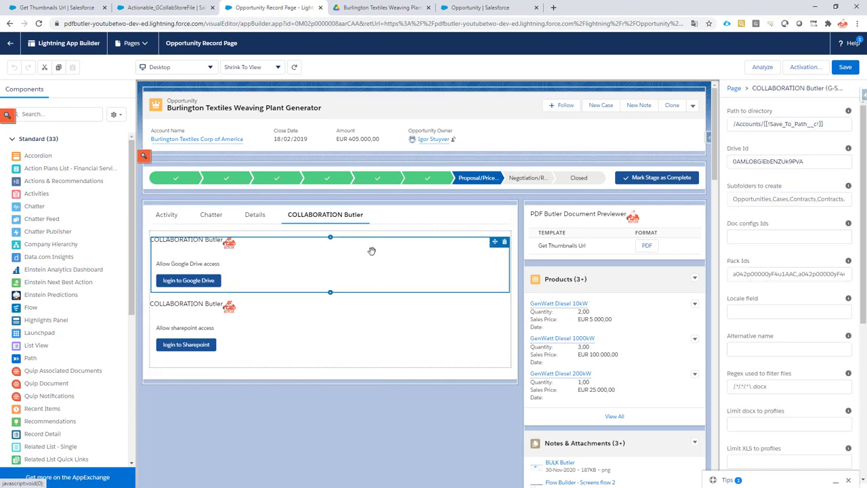
# Step: Inspect the /Accounts start of Path to directory and select the Drive Id value
pyautogui.doubleClick(745, 123)
pyautogui.moveTo(733, 123); pyautogui.dragTo(755, 123)
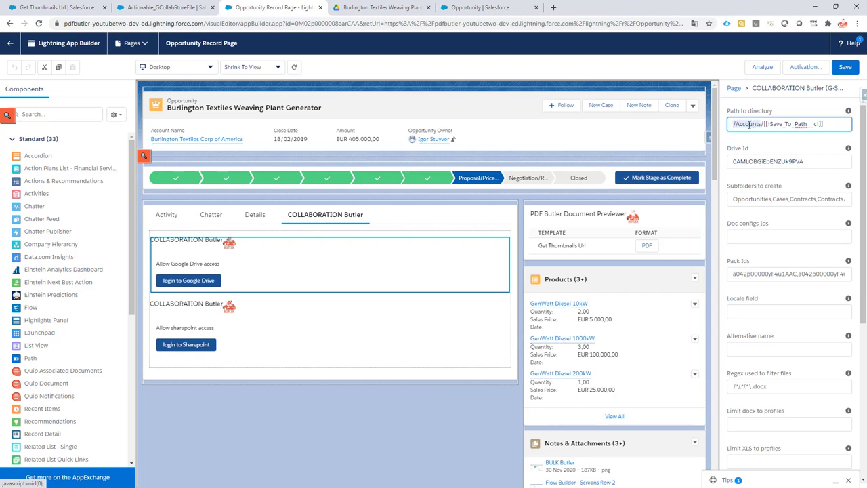
pyautogui.click(378, 8)
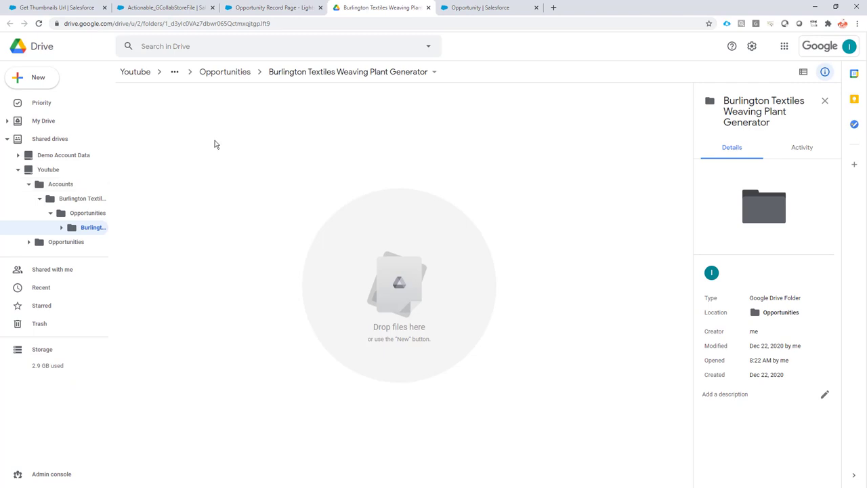
pyautogui.click(293, 15)
pyautogui.click(836, 125)
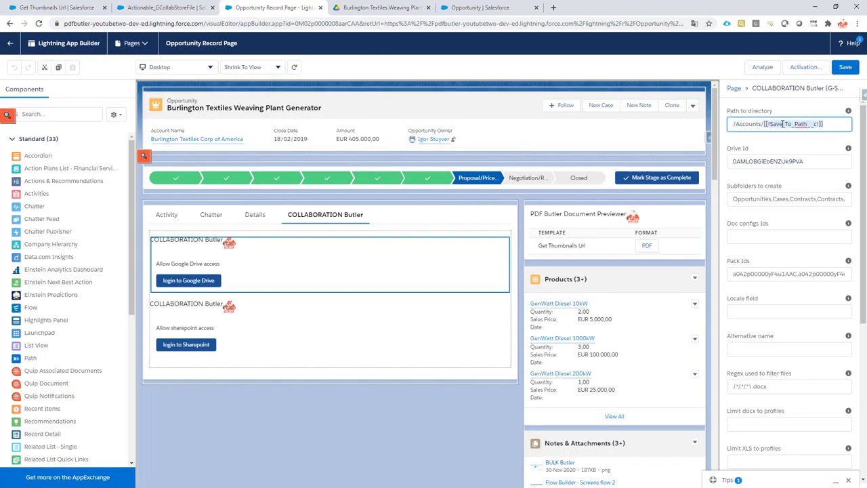
pyautogui.click(764, 163)
pyautogui.doubleClick(767, 163)
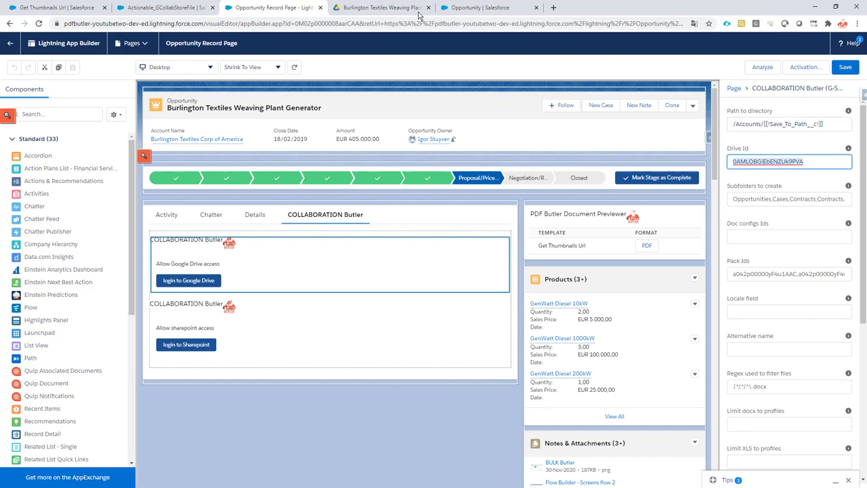
# Step: Match the Youtube shared drive's folder ID in the address bar to the Drive Id, then return to the opportunity
pyautogui.click(376, 8)
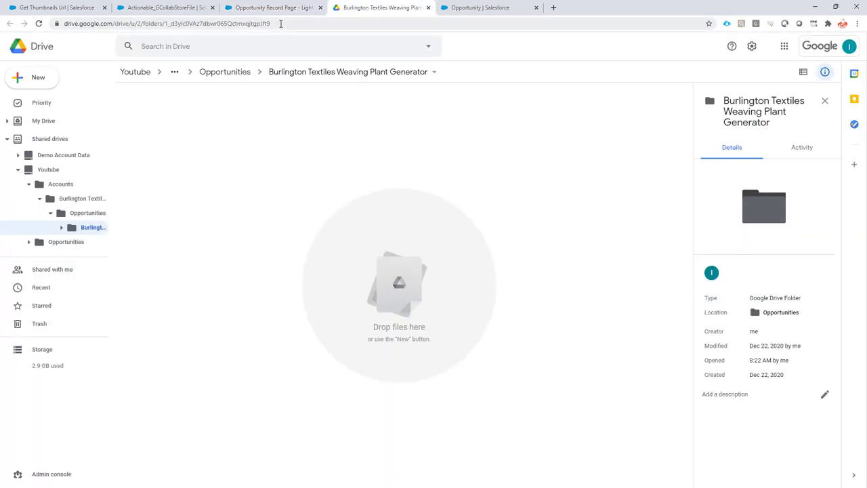
pyautogui.click(48, 169)
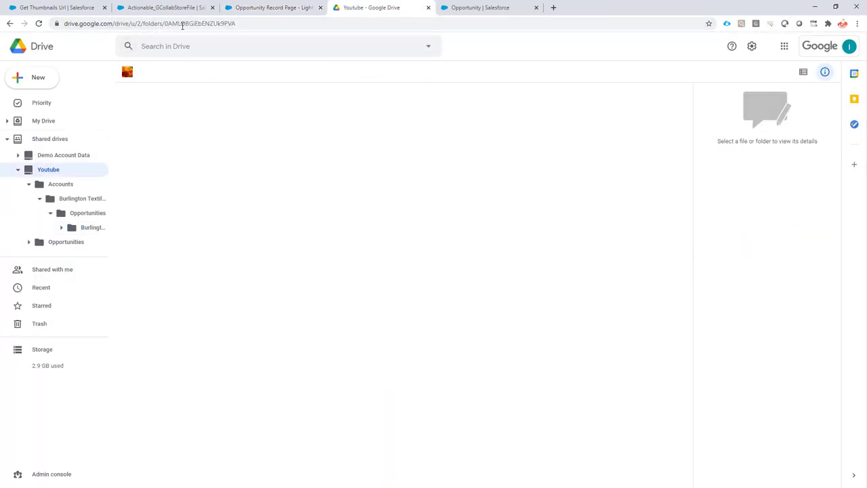
pyautogui.click(183, 23)
pyautogui.doubleClick(201, 25)
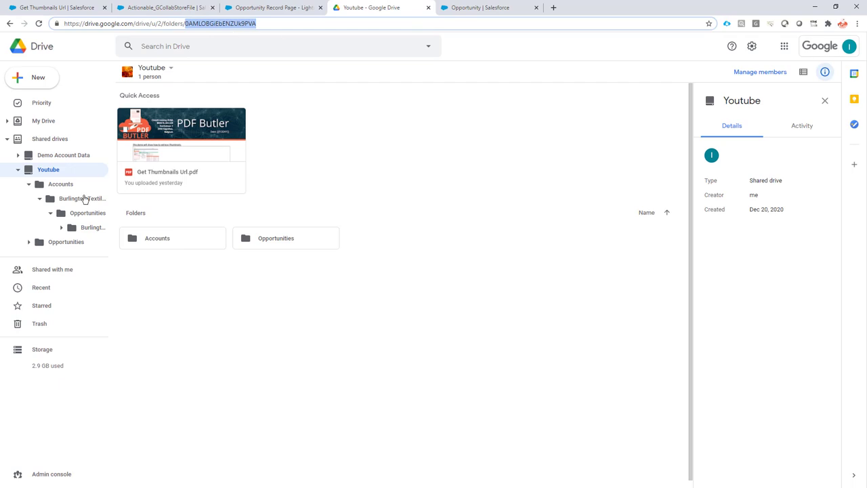
pyautogui.click(84, 227)
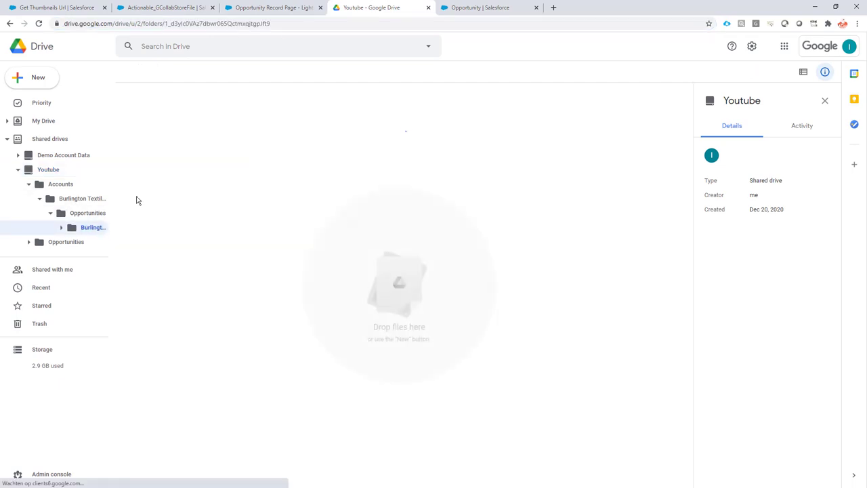
pyautogui.click(298, 8)
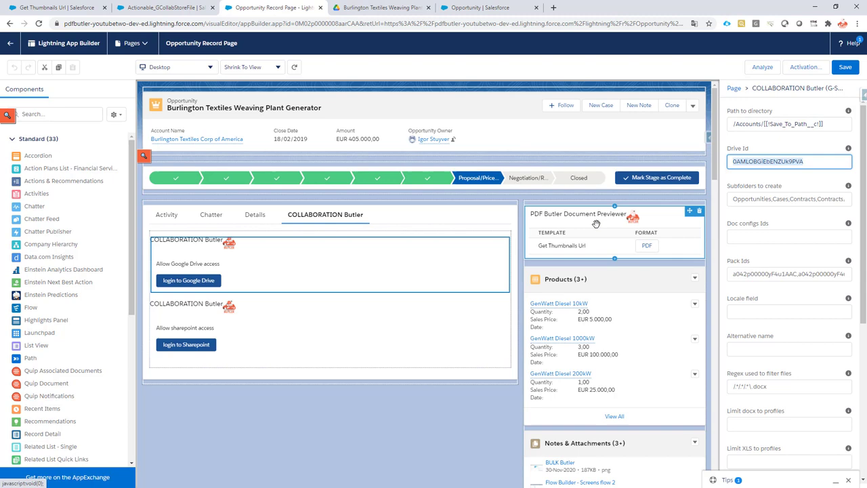
pyautogui.click(11, 45)
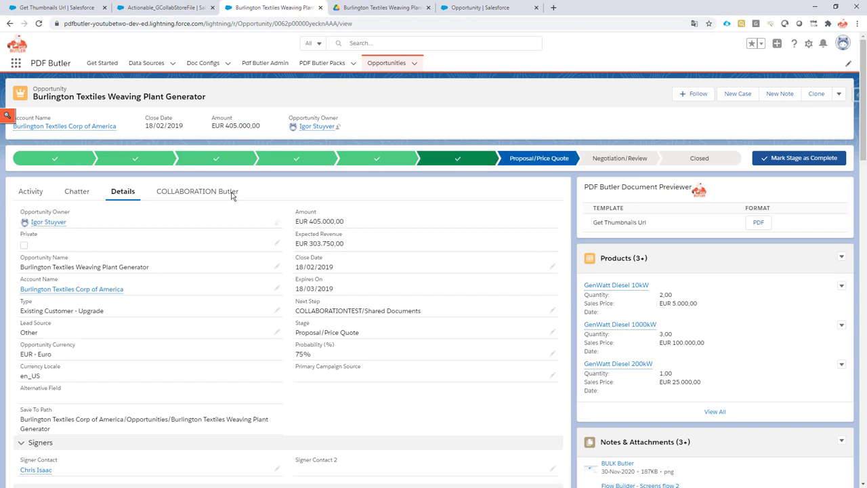
# Step: Check the COLLABORATION Butler tab and actions list, then revisit the Save To Path and doc config tabs
pyautogui.click(197, 192)
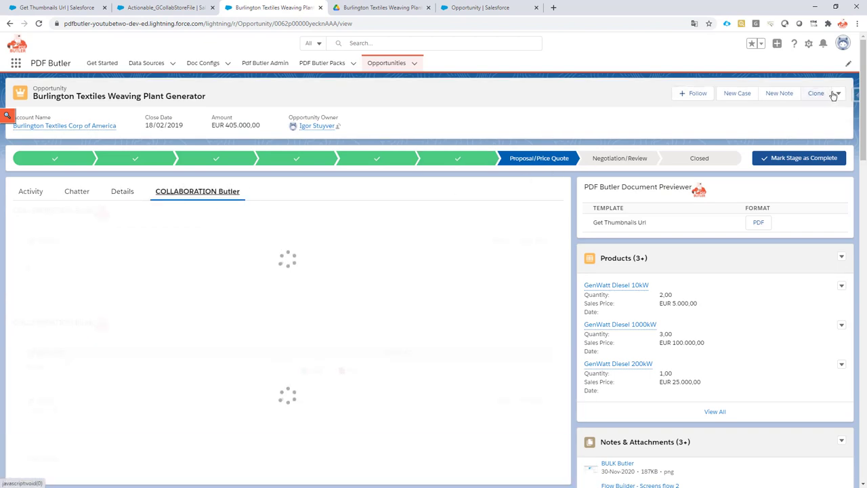
pyautogui.click(839, 93)
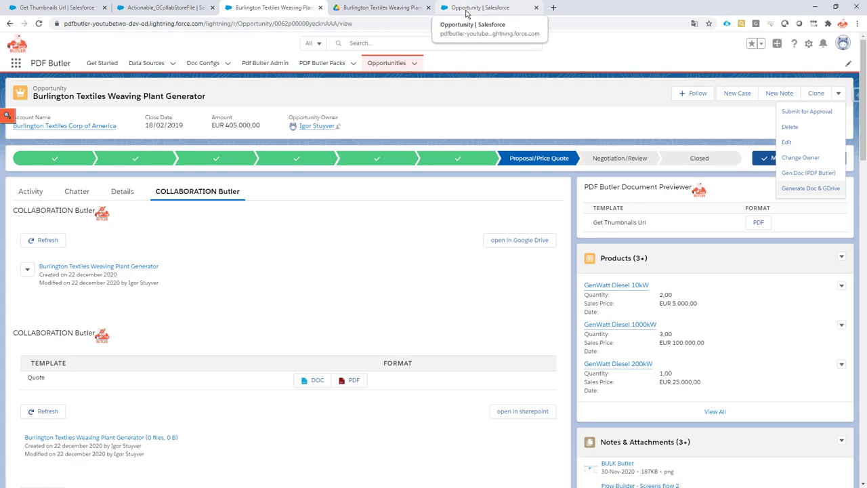
pyautogui.click(466, 9)
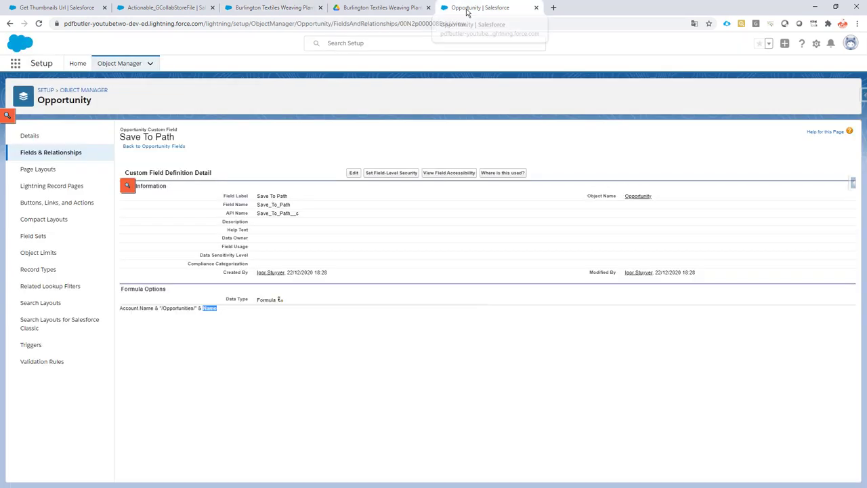
pyautogui.click(146, 9)
# Step: Review Actionable_GCollabStoreFile's class and Save_To_Path path, and open Small Opportunity in a new tab
pyautogui.click(80, 9)
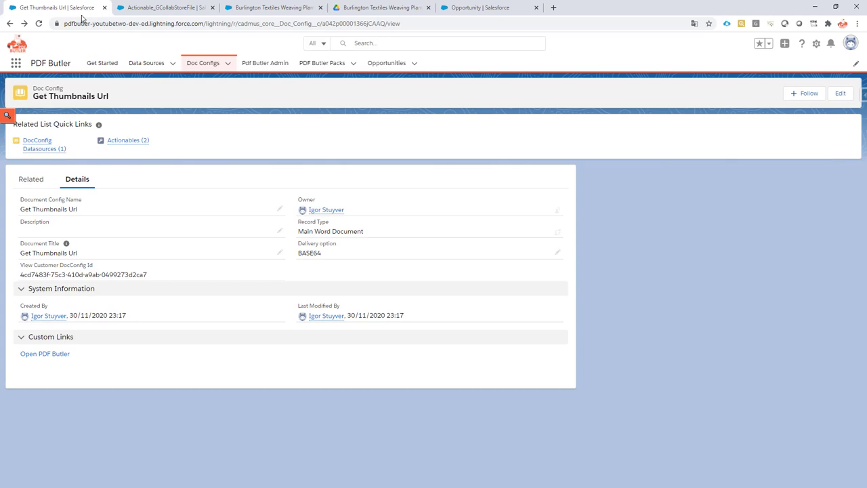
pyautogui.moveTo(121, 141)
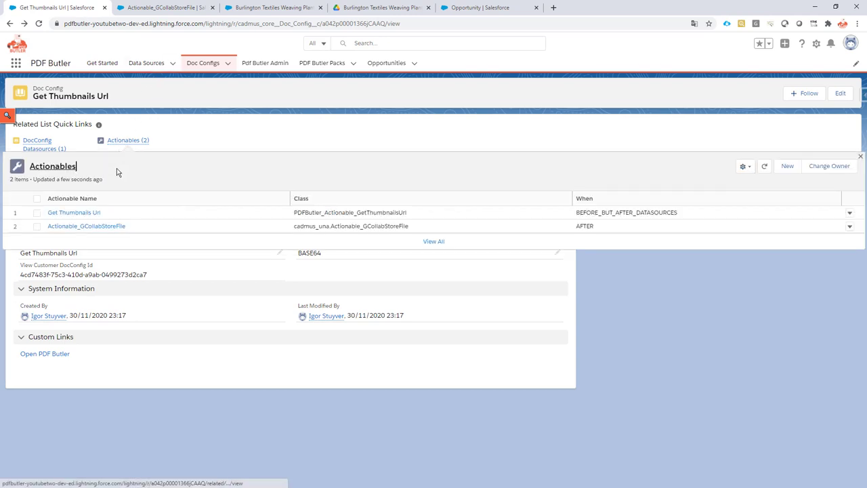
pyautogui.click(97, 229)
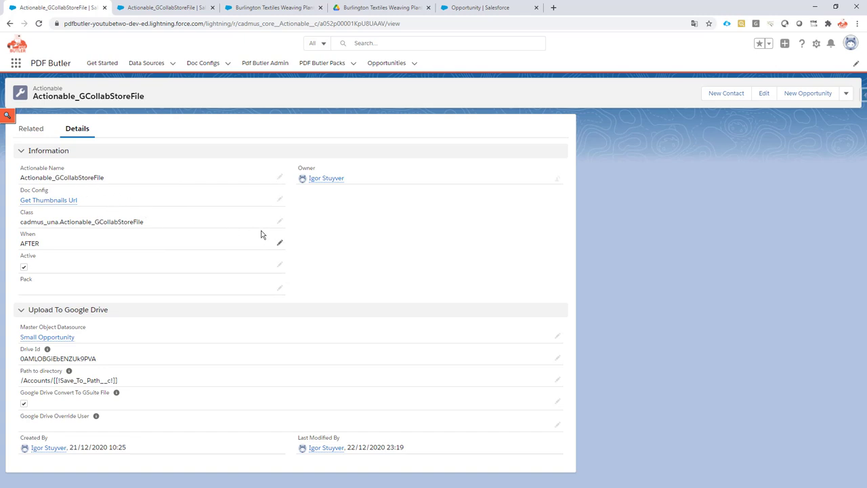
pyautogui.moveTo(144, 227); pyautogui.dragTo(22, 231)
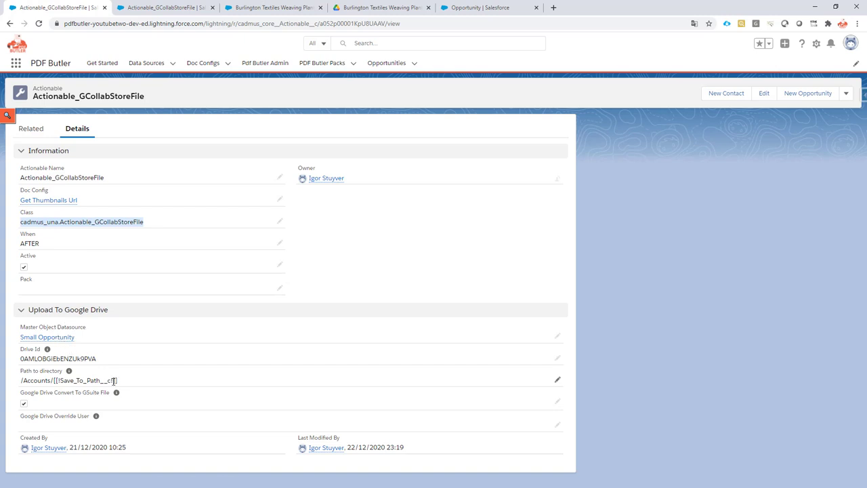
pyautogui.moveTo(112, 381); pyautogui.dragTo(61, 381)
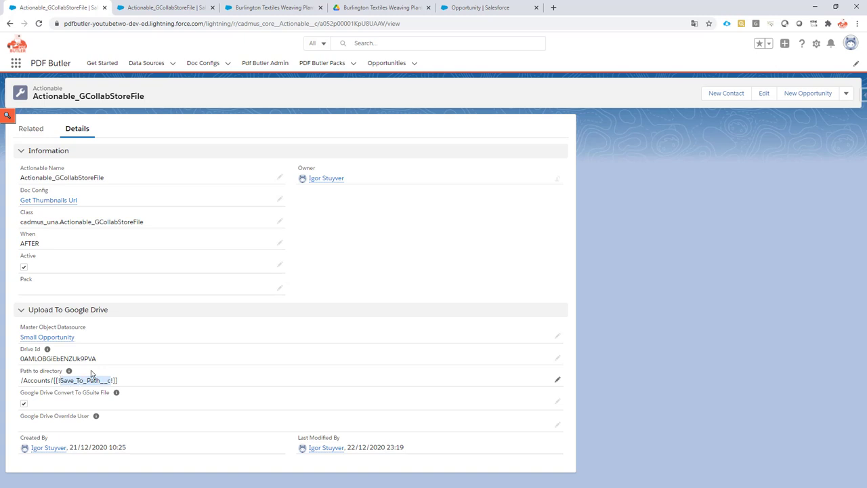
pyautogui.rightClick(66, 339)
pyautogui.click(73, 345)
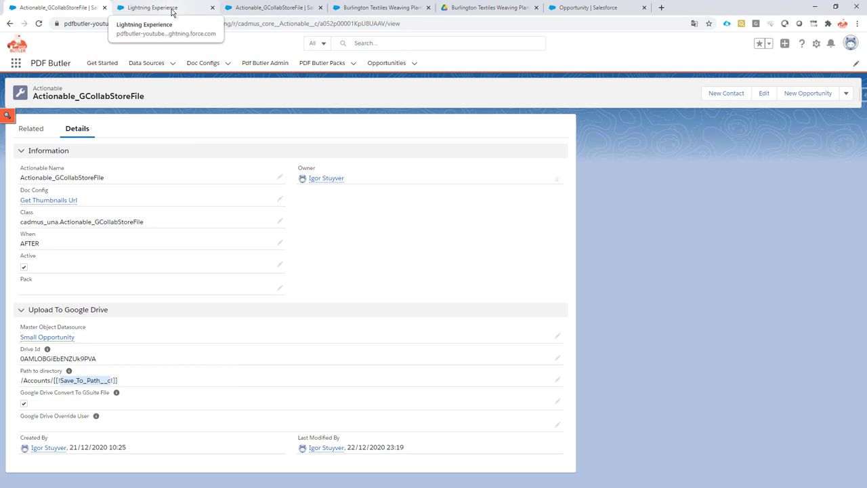
# Step: Review the Small Opportunity query's Name, Id fields and its Id = :recordId filter
pyautogui.click(173, 8)
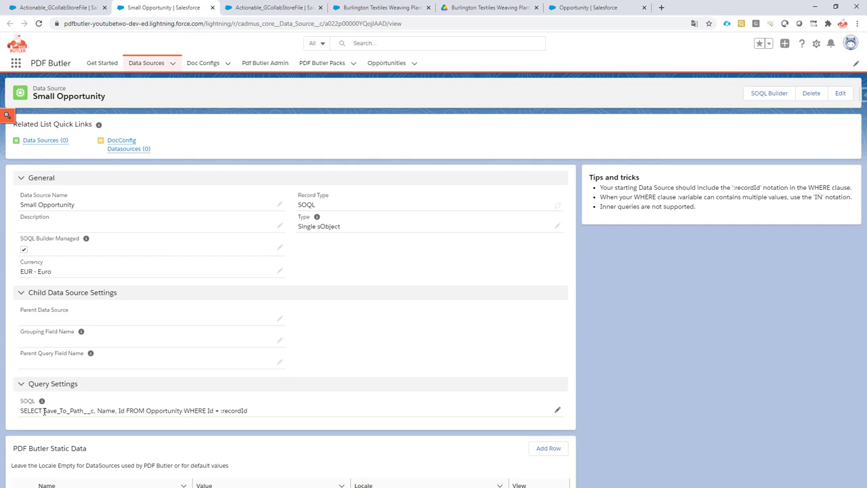
pyautogui.moveTo(43, 412); pyautogui.dragTo(123, 414)
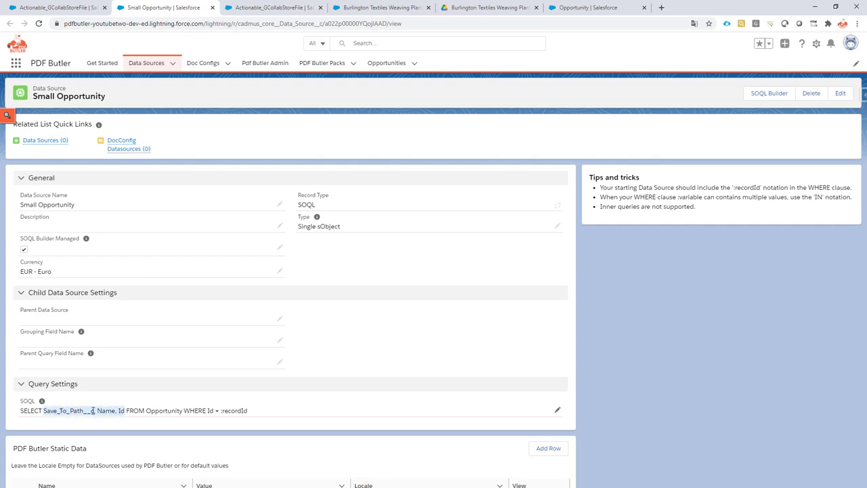
pyautogui.click(99, 412)
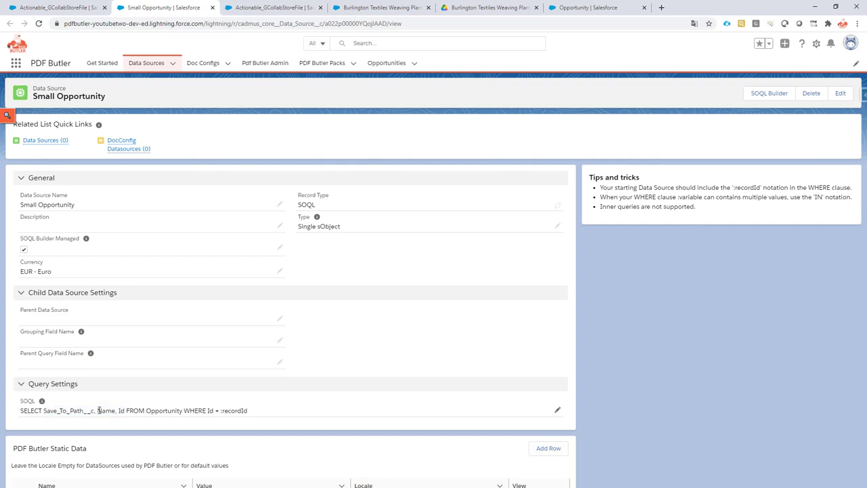
pyautogui.moveTo(99, 411); pyautogui.dragTo(124, 412)
pyautogui.moveTo(258, 412); pyautogui.dragTo(207, 411)
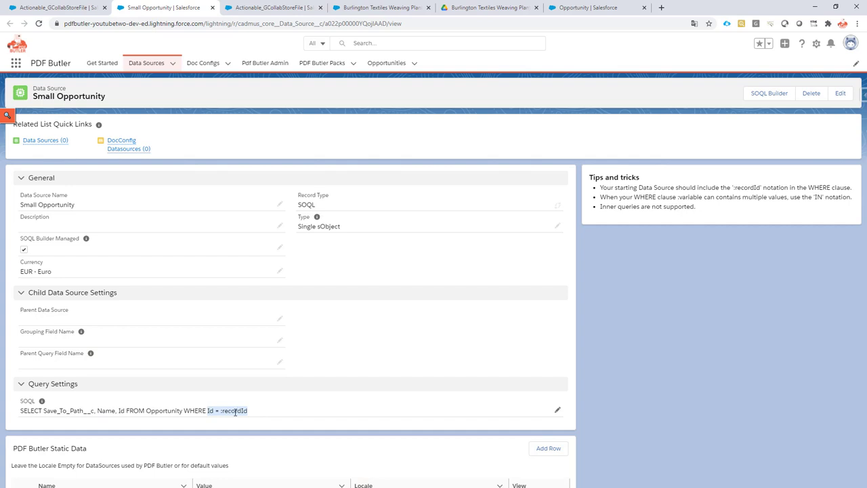
pyautogui.click(776, 93)
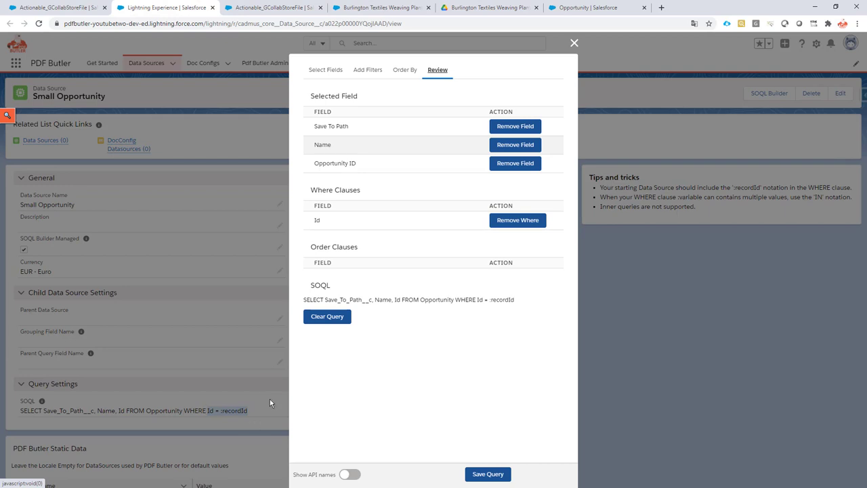
pyautogui.click(57, 7)
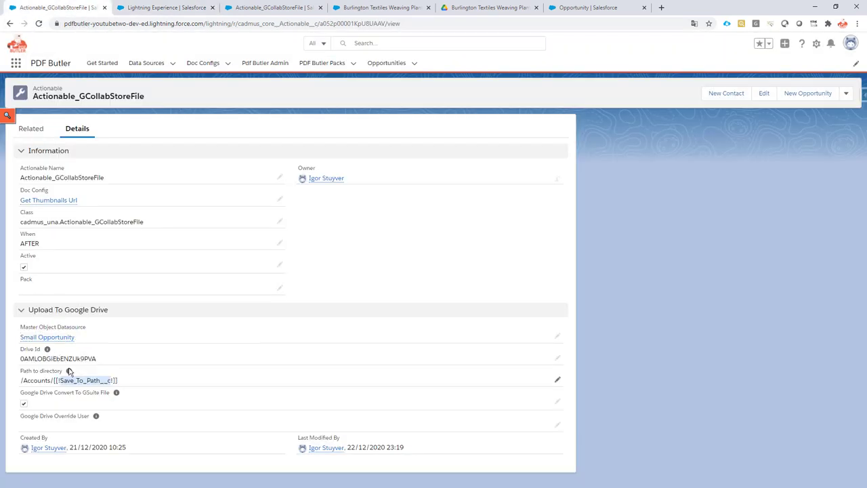
pyautogui.click(22, 360)
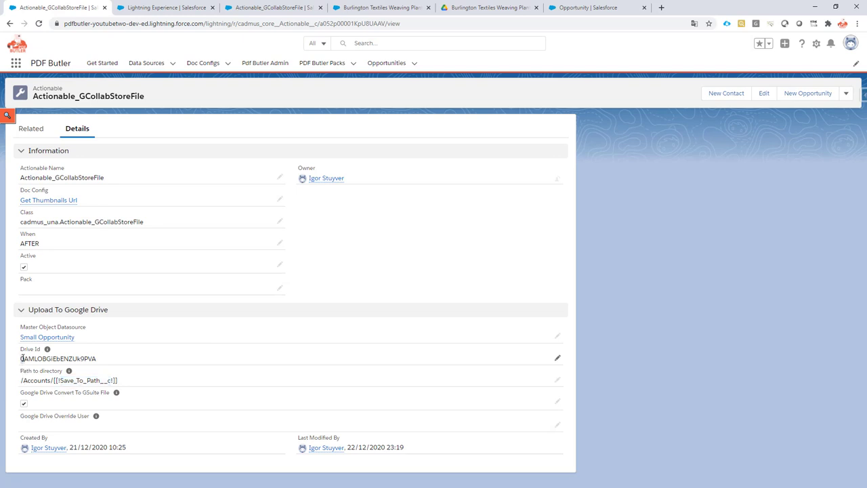
pyautogui.moveTo(97, 359); pyautogui.dragTo(23, 358)
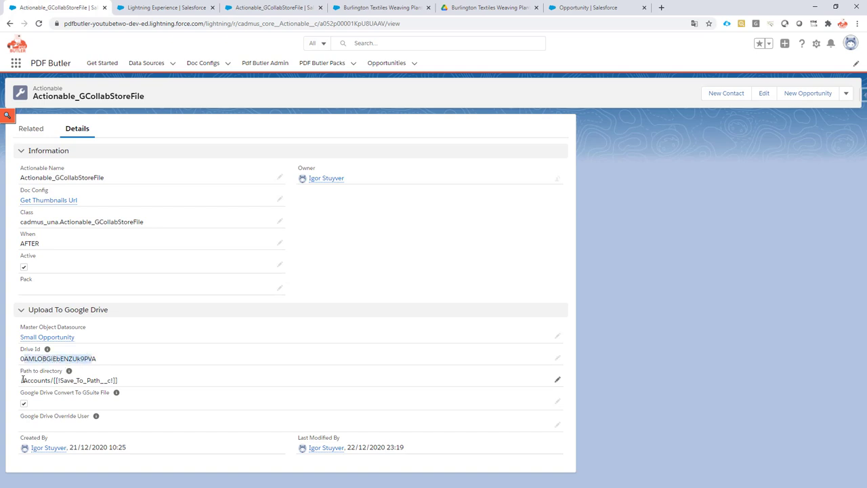
pyautogui.moveTo(21, 380); pyautogui.dragTo(39, 381)
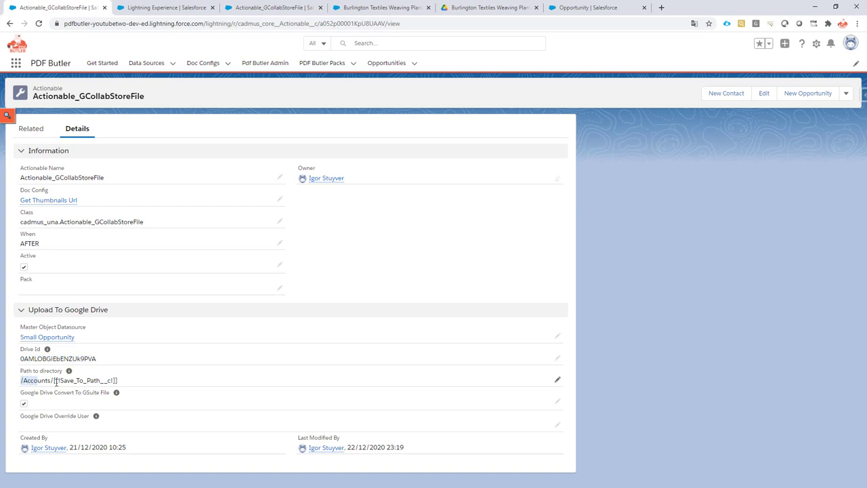
pyautogui.moveTo(60, 380); pyautogui.dragTo(112, 381)
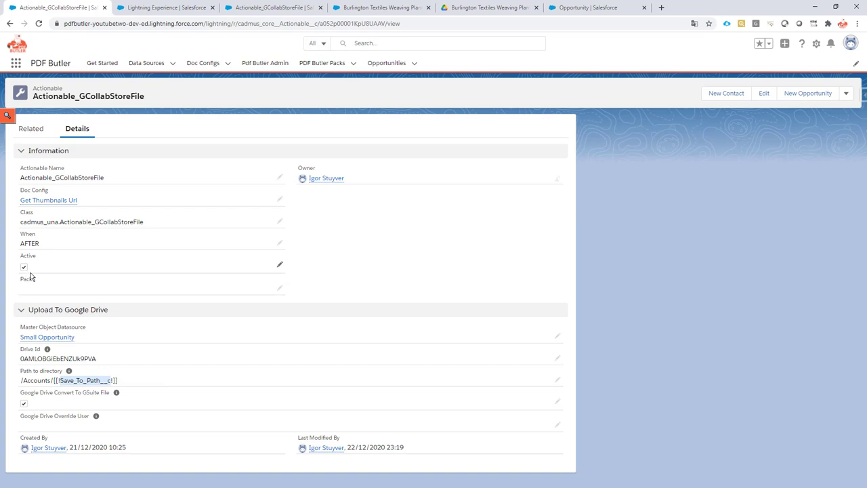
# Step: Generate the Get Thumbnails Url PDF, refresh the Drive folder, and preview Get Thumbnails Url.pdf
pyautogui.moveTo(40, 206)
pyautogui.click(382, 10)
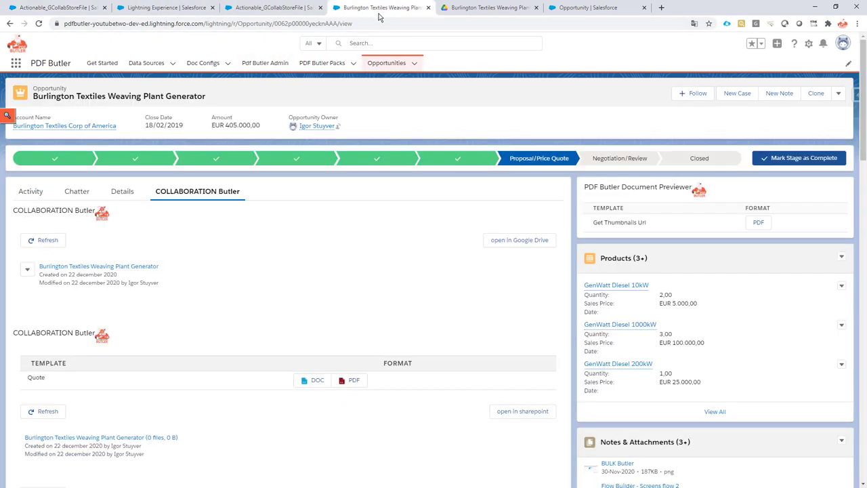
pyautogui.click(758, 224)
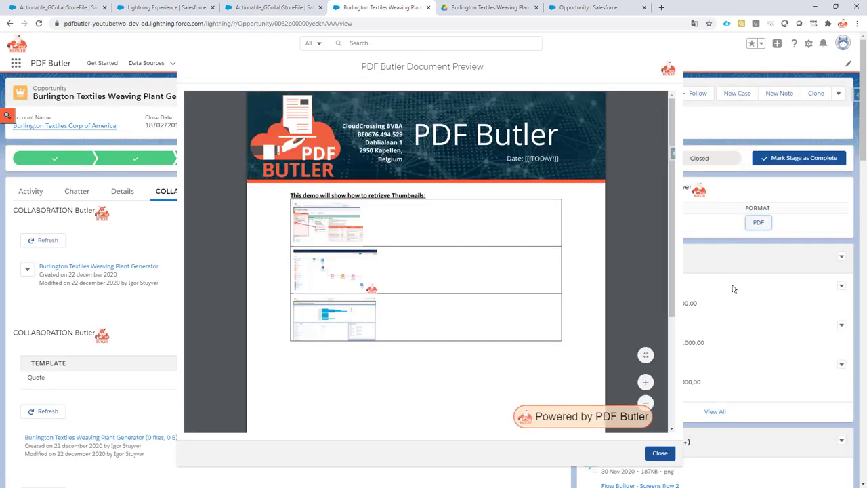
pyautogui.click(660, 455)
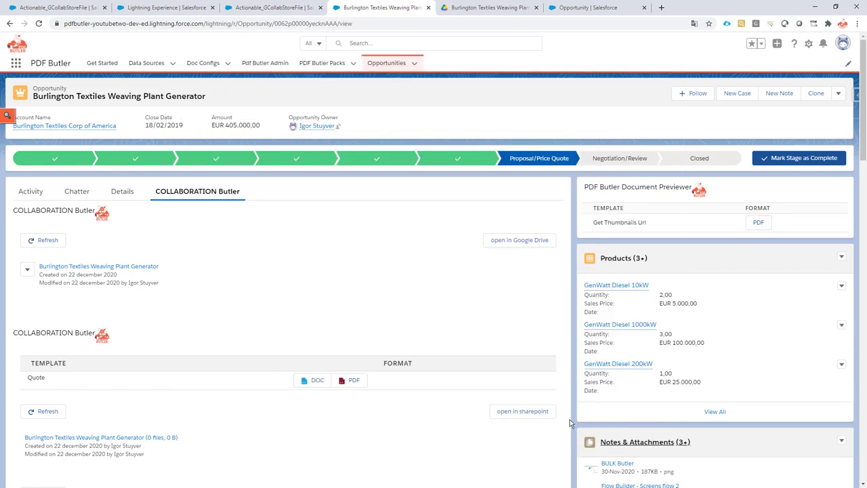
pyautogui.click(42, 240)
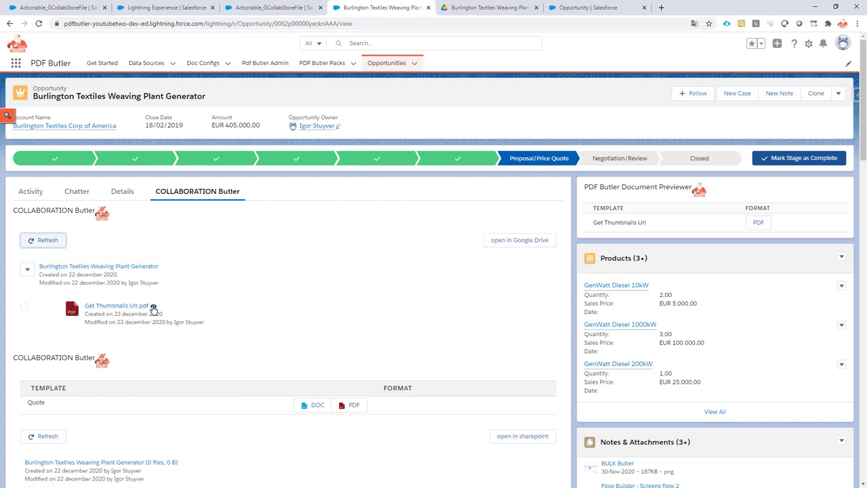
pyautogui.click(154, 308)
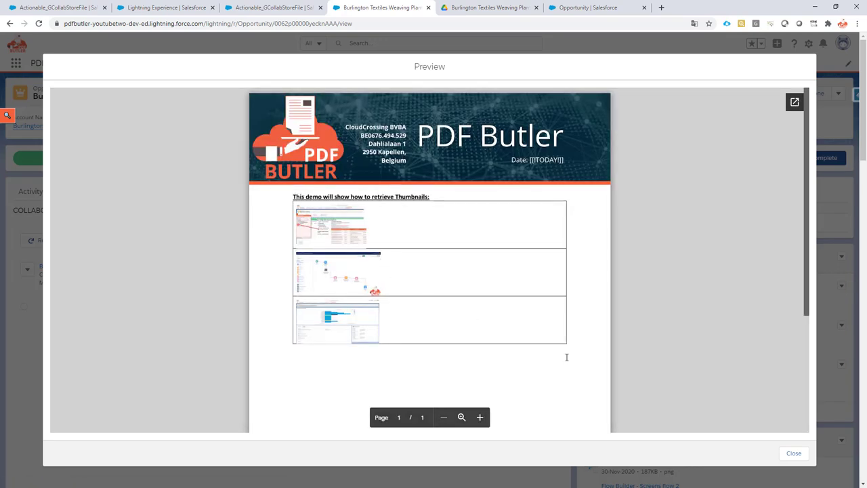
pyautogui.click(794, 454)
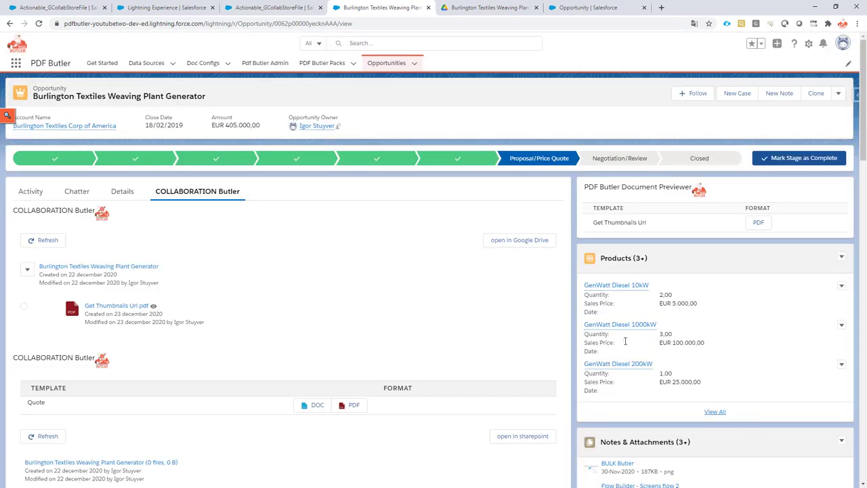
# Step: Trash Get Thumbnails Url.pdf from the opportunity's Drive folder, then return to the Salesforce opportunity
pyautogui.click(470, 13)
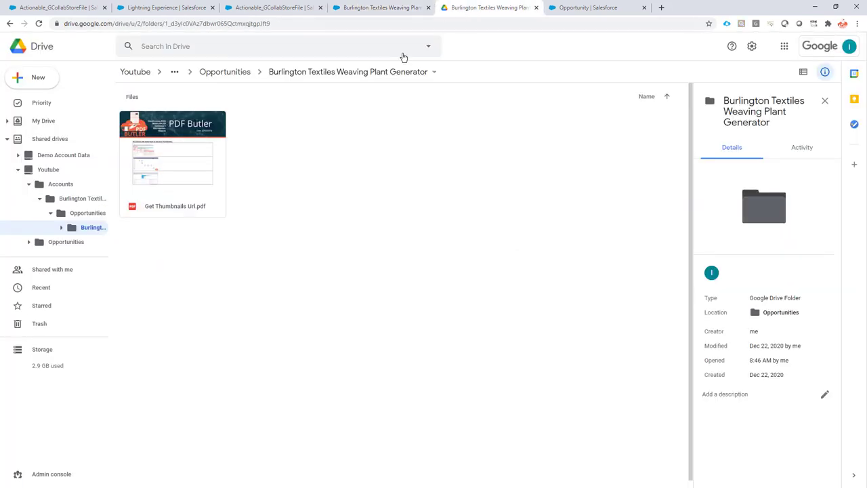
pyautogui.rightClick(163, 153)
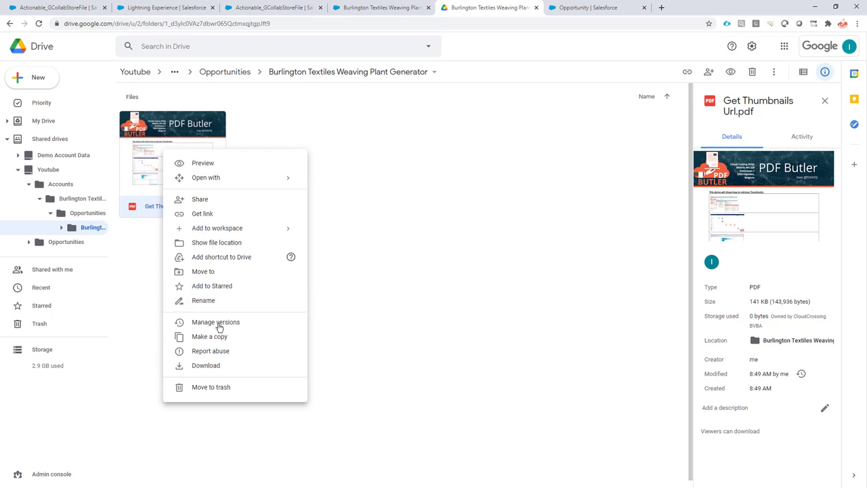
pyautogui.click(221, 386)
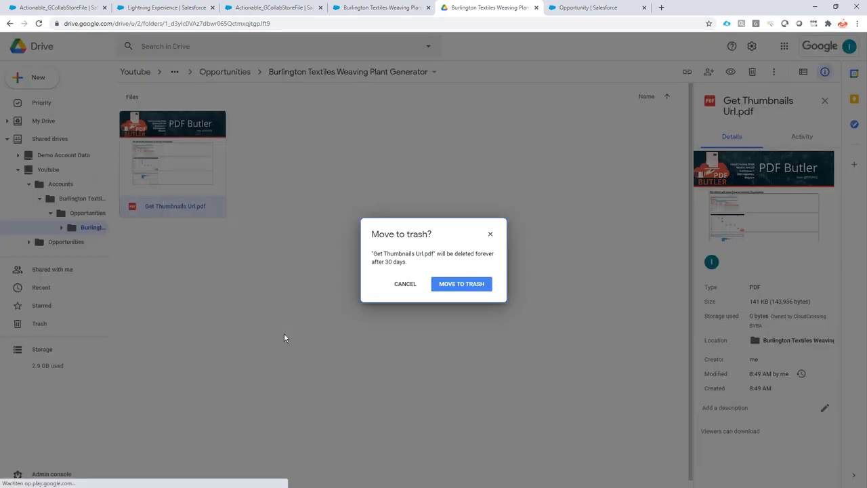
pyautogui.click(442, 284)
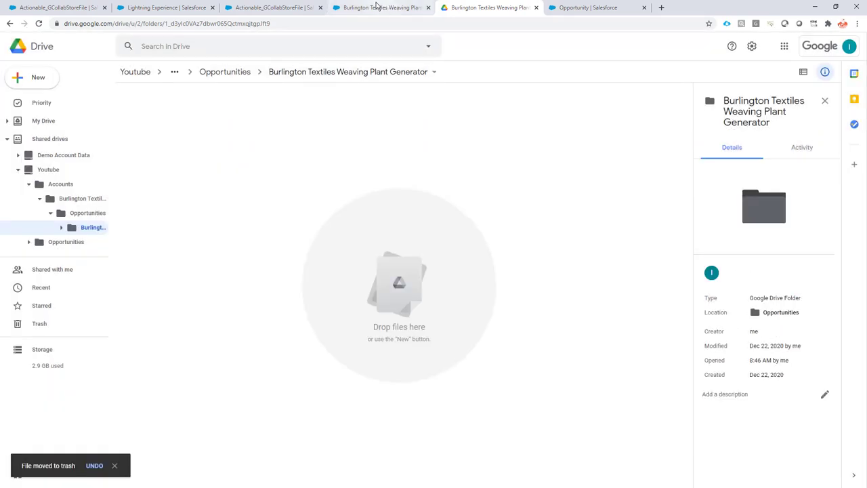
pyautogui.click(377, 7)
pyautogui.click(38, 23)
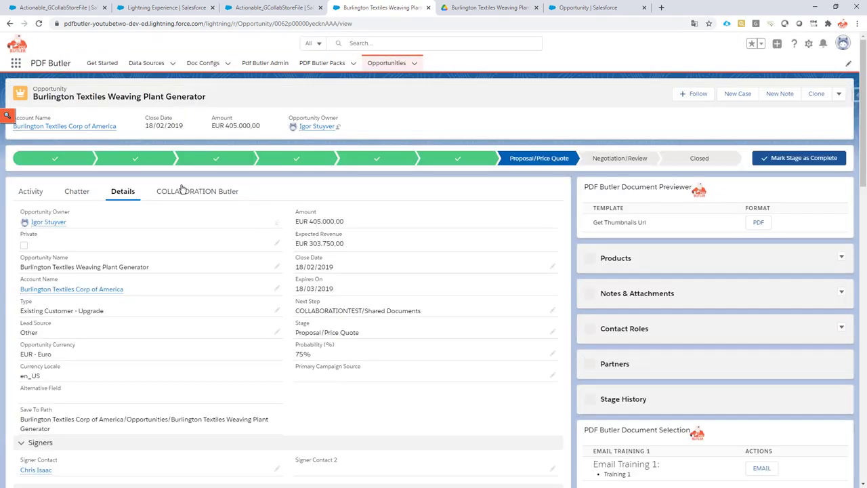
# Step: Run the Generate Doc & GDrive action from the opportunity's record actions menu
pyautogui.click(224, 192)
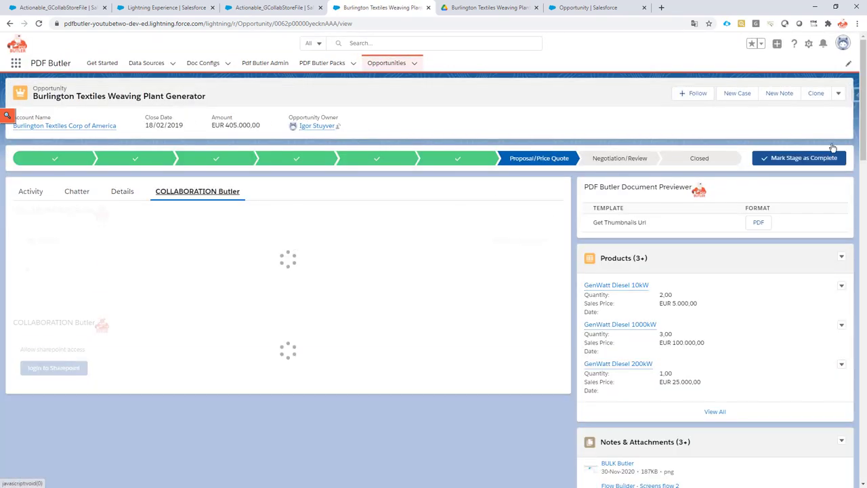
pyautogui.click(841, 95)
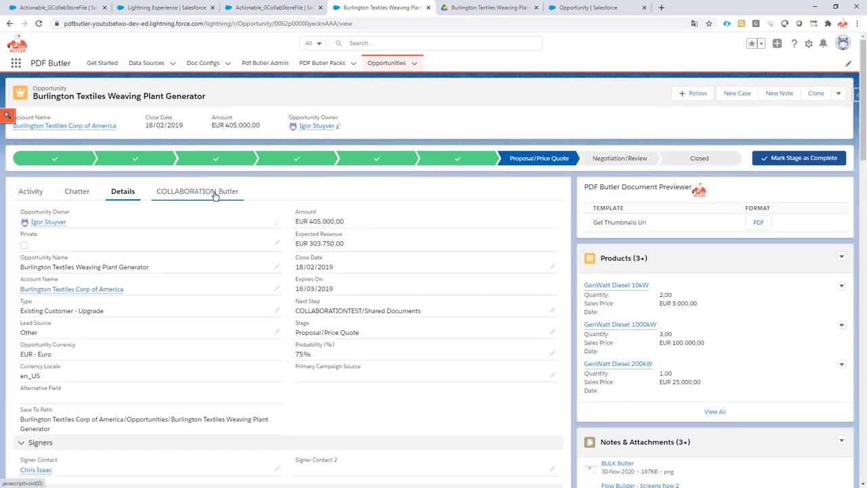
# Step: Confirm the regenerated Get Thumbnails Url.pdf in COLLABORATION Butler, then return to Actionable_GCollabStoreFile
pyautogui.click(215, 195)
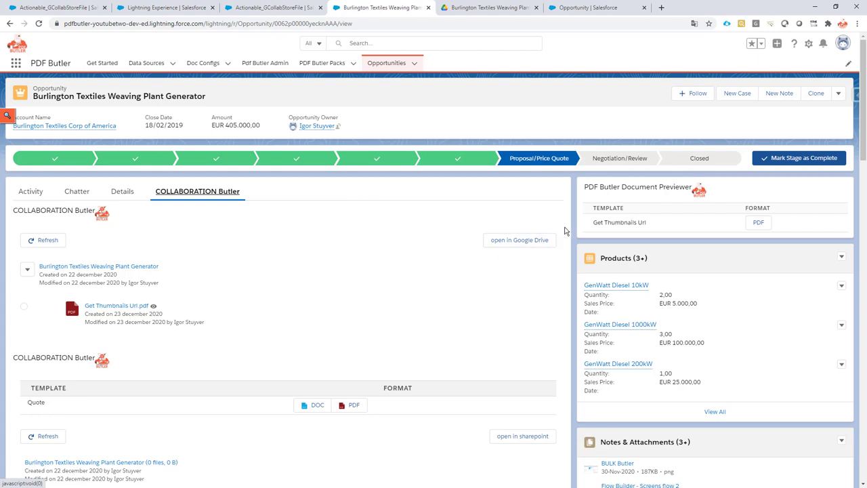
pyautogui.click(47, 10)
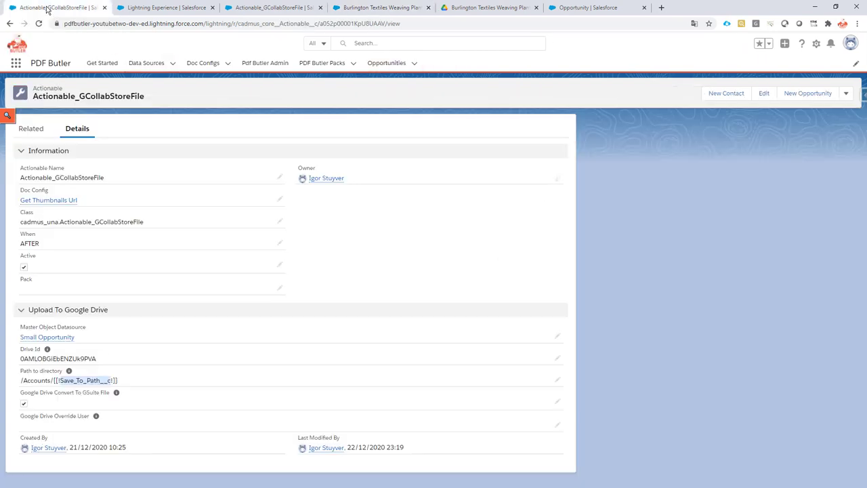